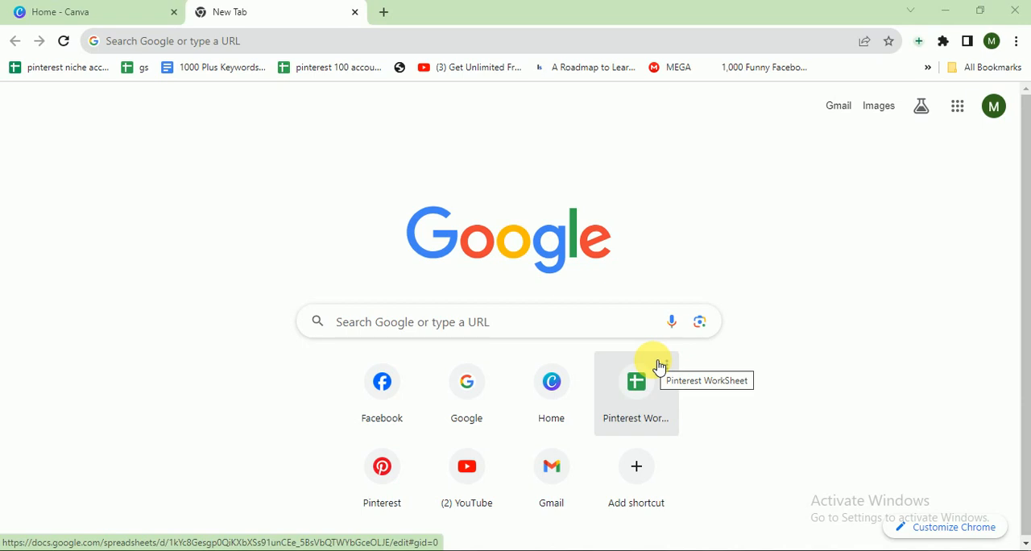
Switch to the Canva home page and create a new blank design of the Logo type
left_click(20, 14)
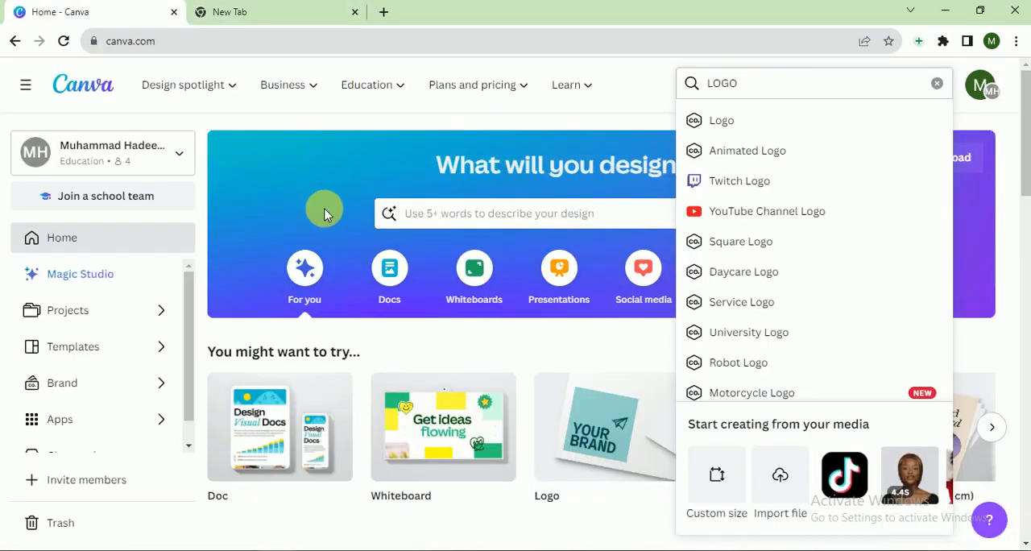
left_click(427, 125)
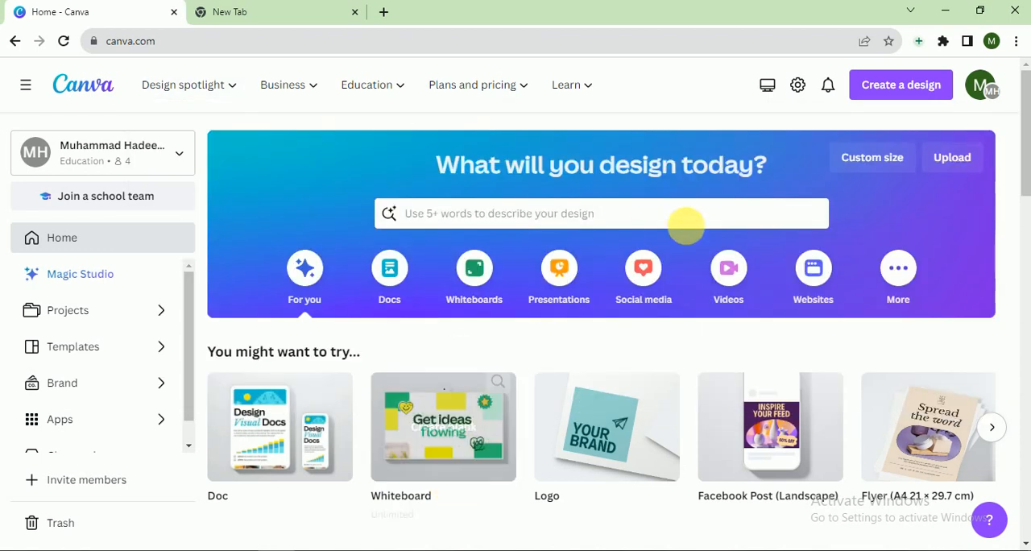
scroll(1021, 197, "down", 3)
scroll(1021, 196, "up", 3)
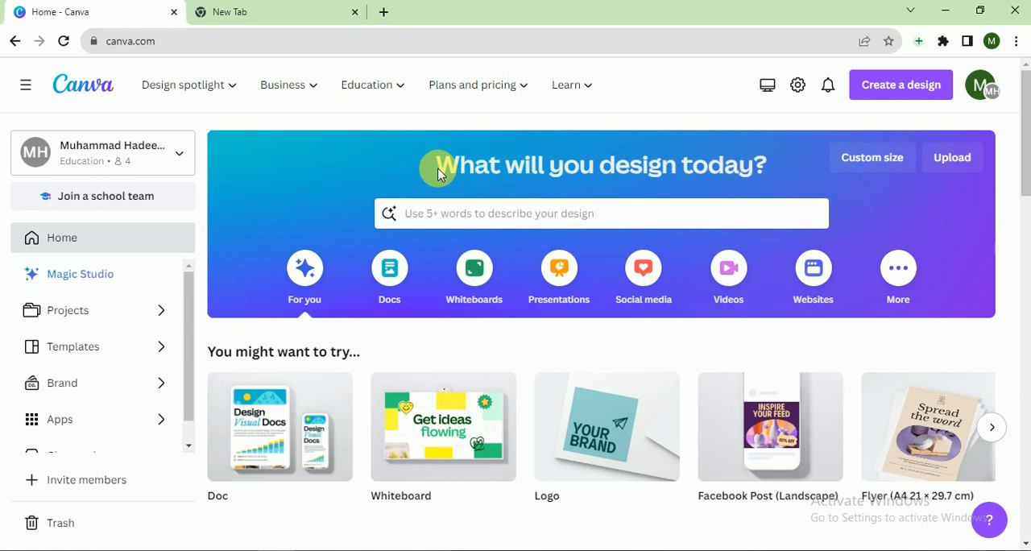
left_click(914, 89)
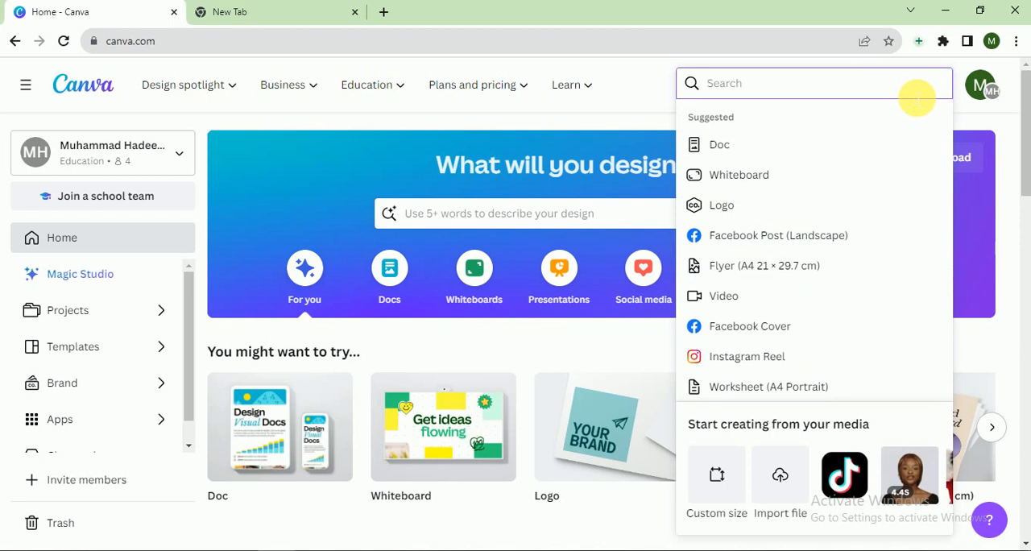
type("LOGO")
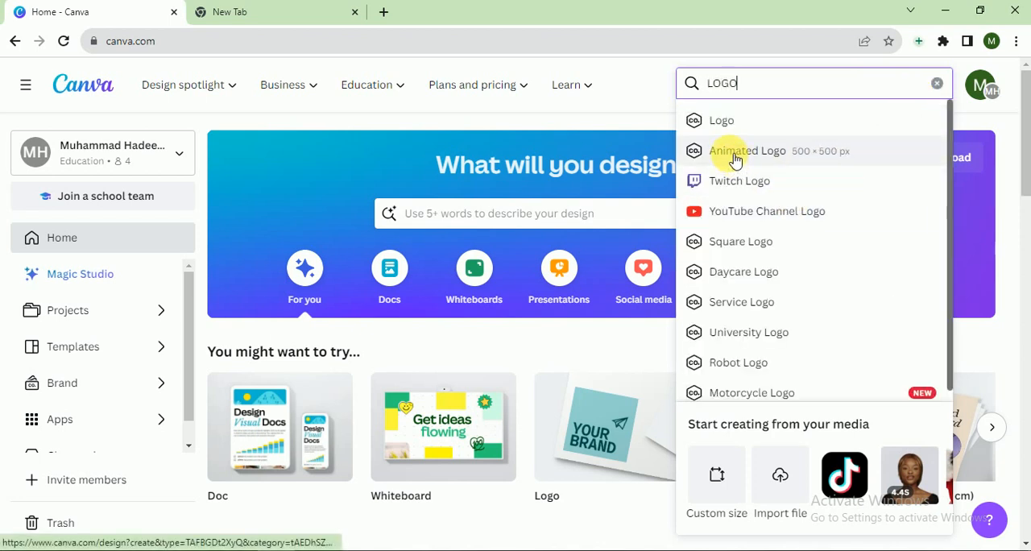
left_click(740, 125)
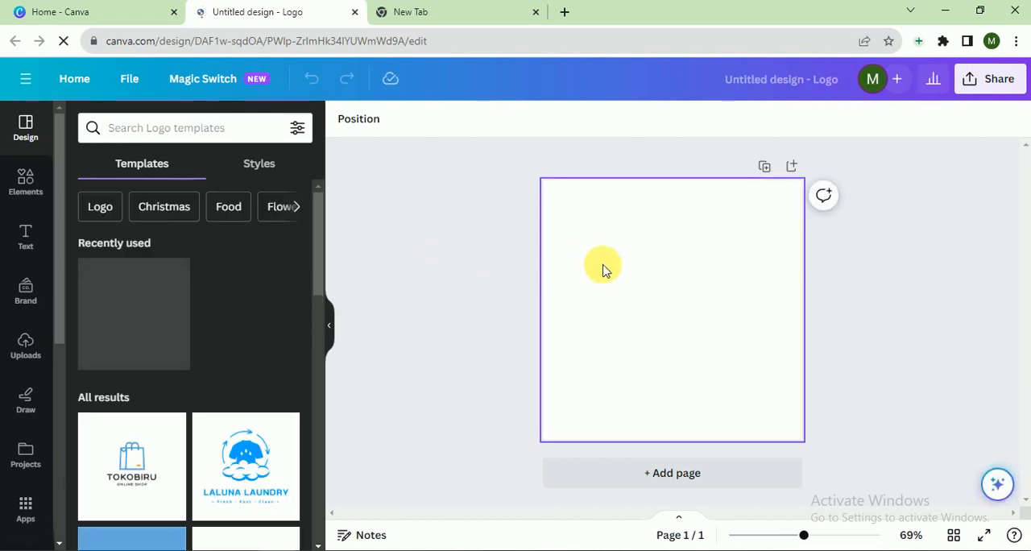
Search the logo templates for "Vintage Logo"
left_click(206, 137)
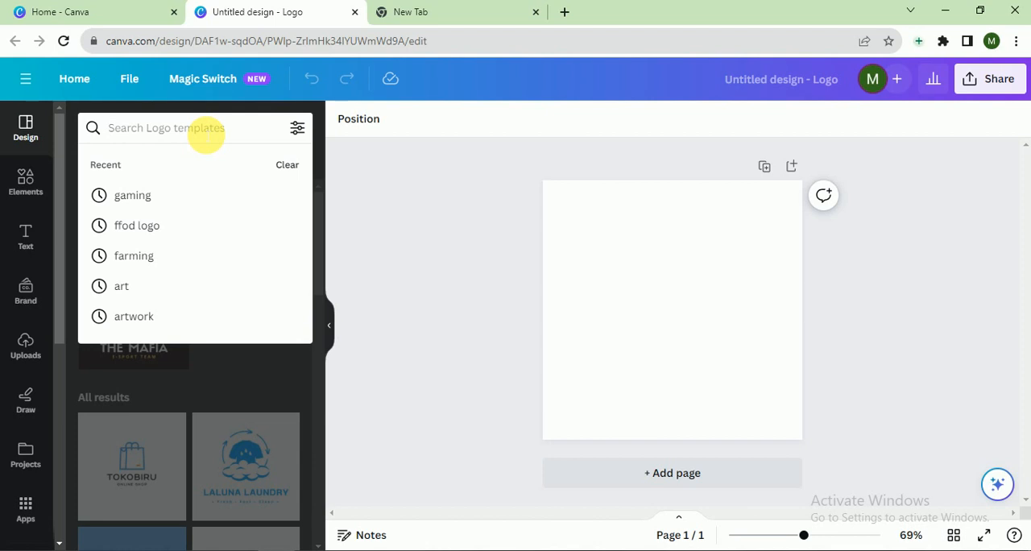
type("VINTA")
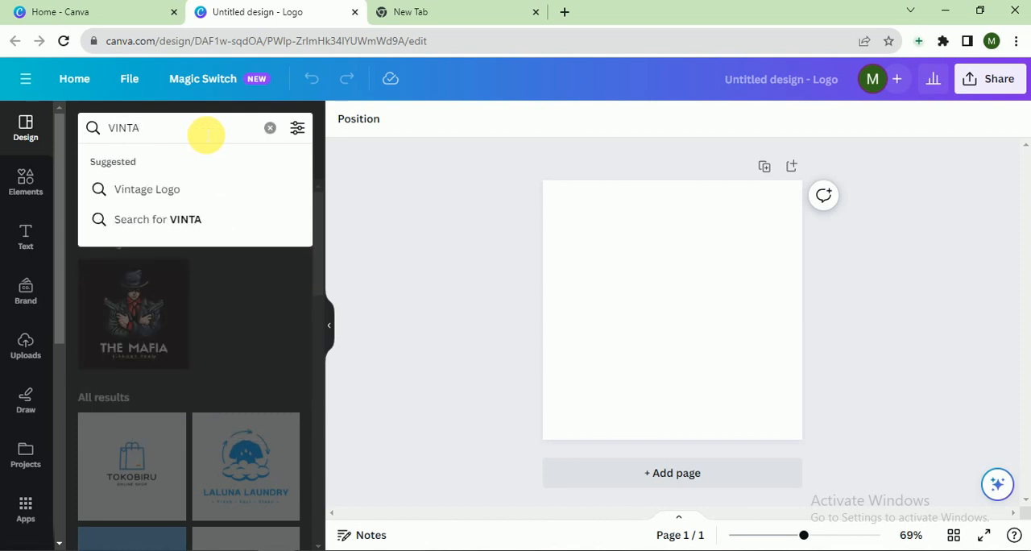
key("Down")
key("Return")
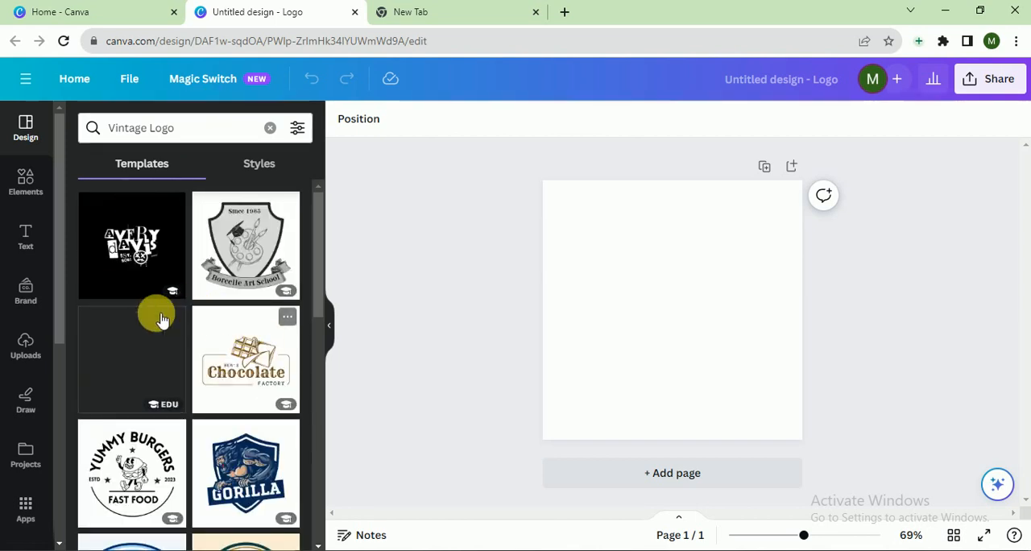
Browse the vintage logo templates and apply the black ARCHER luxury car template to the page
scroll(177, 341, "down", 2)
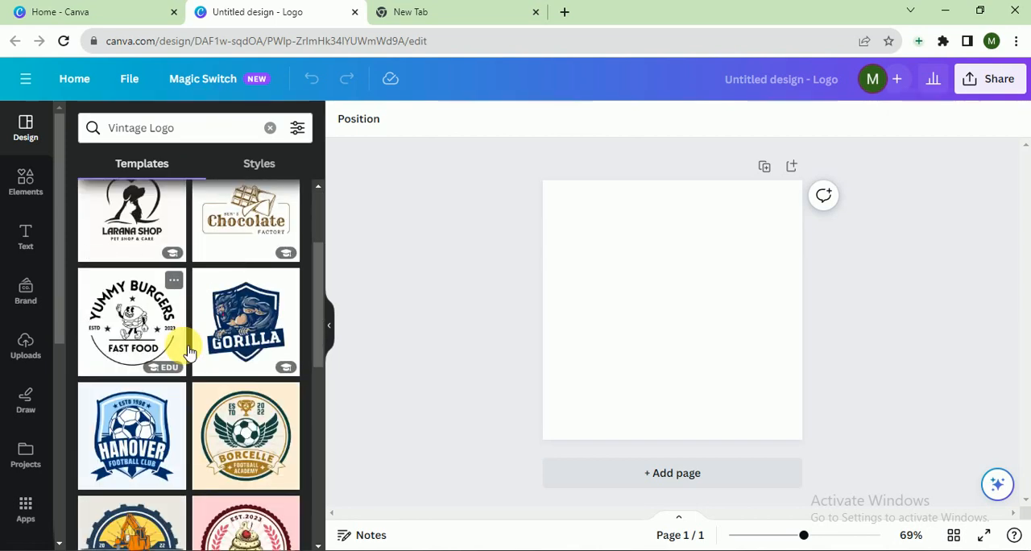
scroll(188, 352, "down", 1)
scroll(188, 352, "down", 1)
scroll(188, 352, "up", 2)
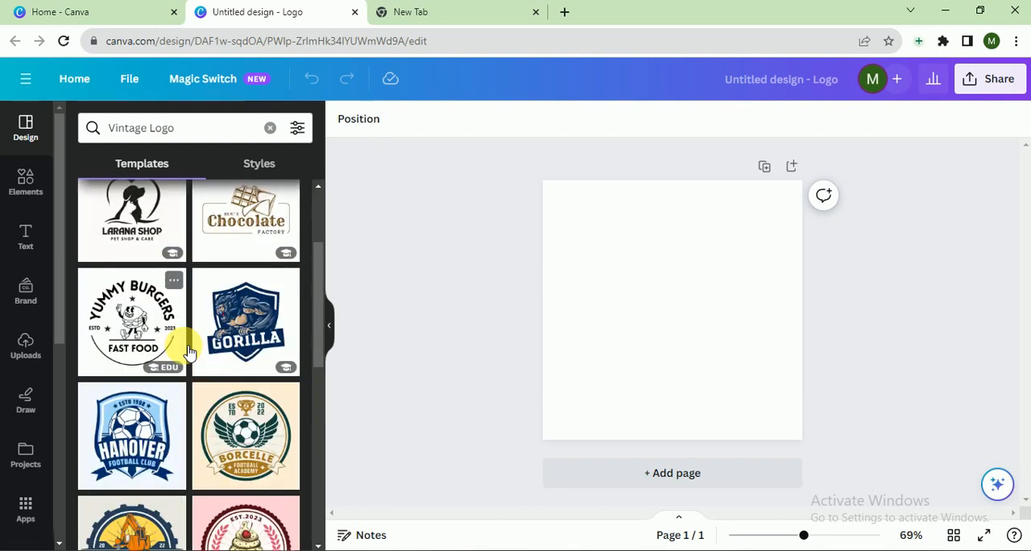
scroll(188, 352, "down", 4)
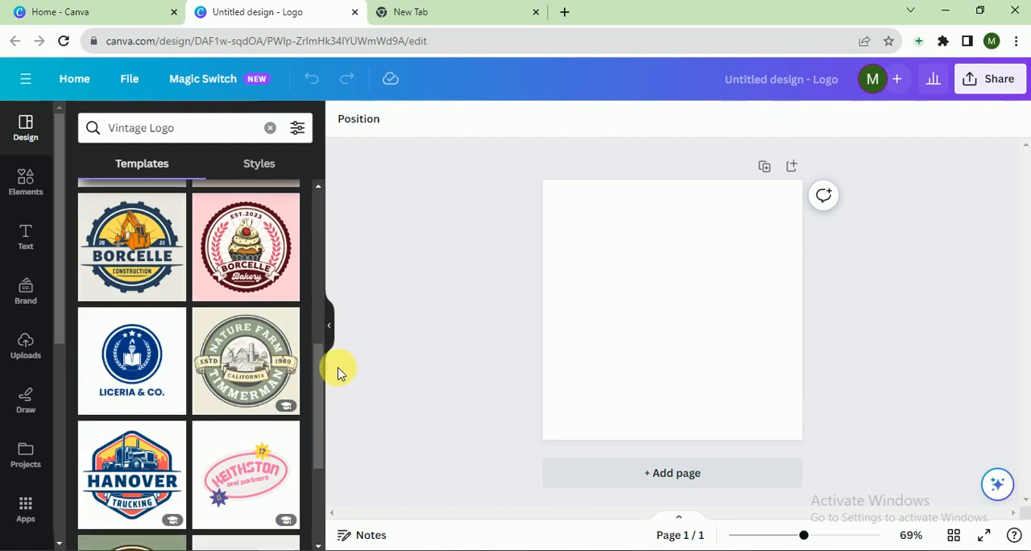
scroll(234, 377, "down", 4)
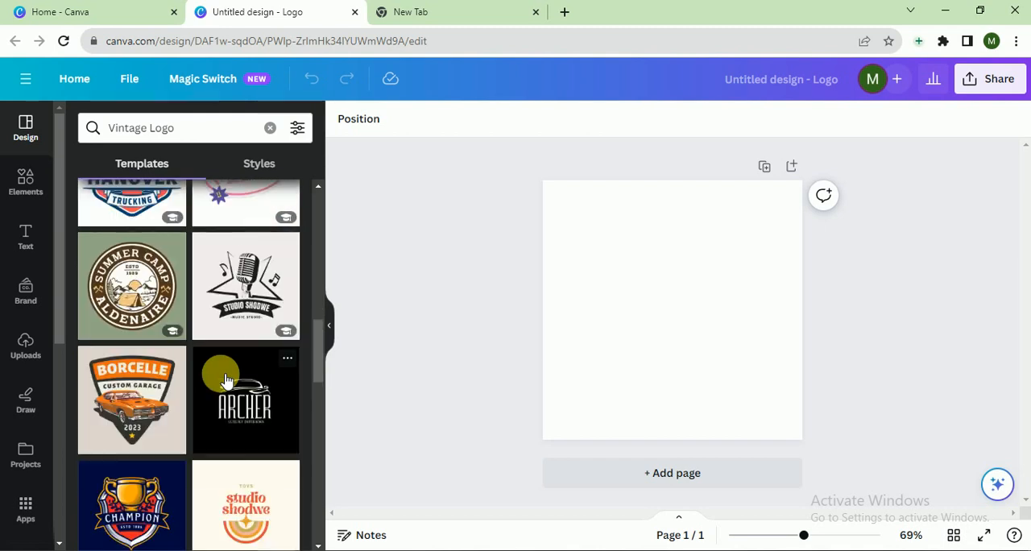
left_click(253, 418)
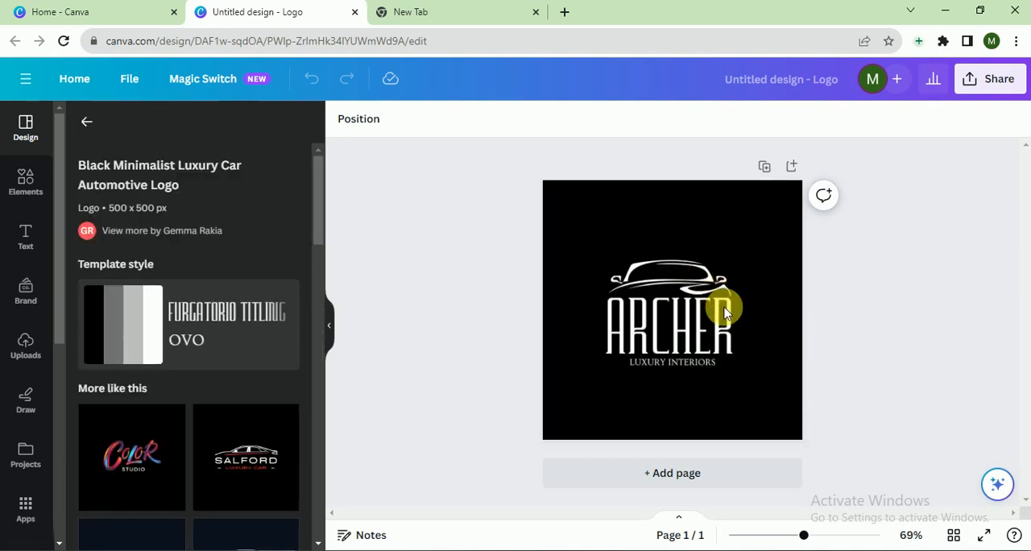
Replace the logo's main title ARCHER with TREASURE
left_click(643, 331)
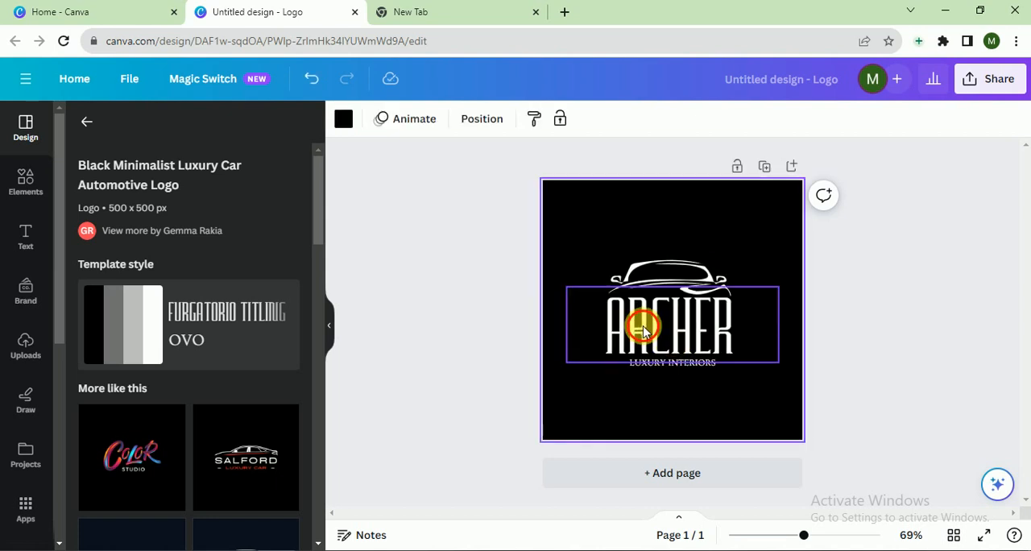
left_click(643, 330)
left_click(672, 336)
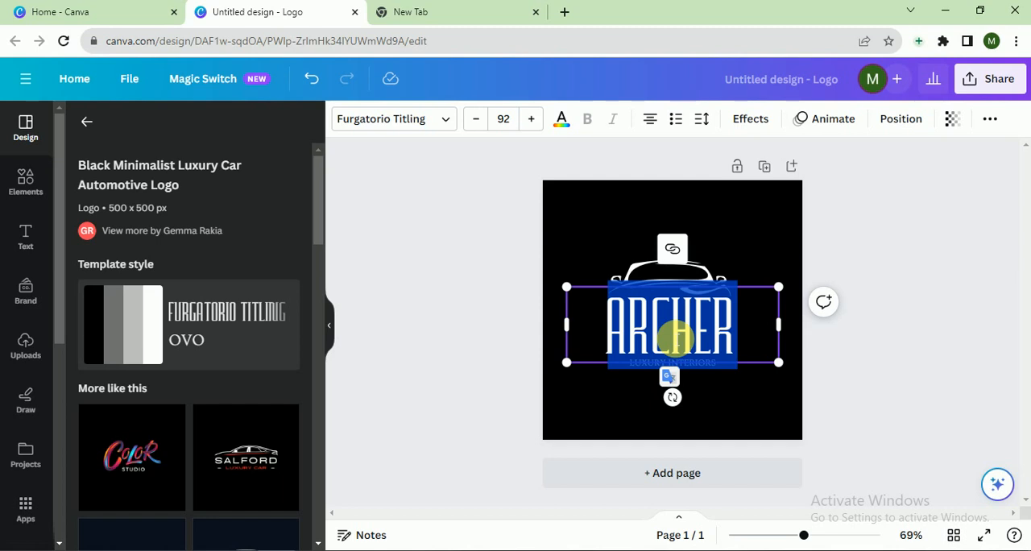
type("TRE")
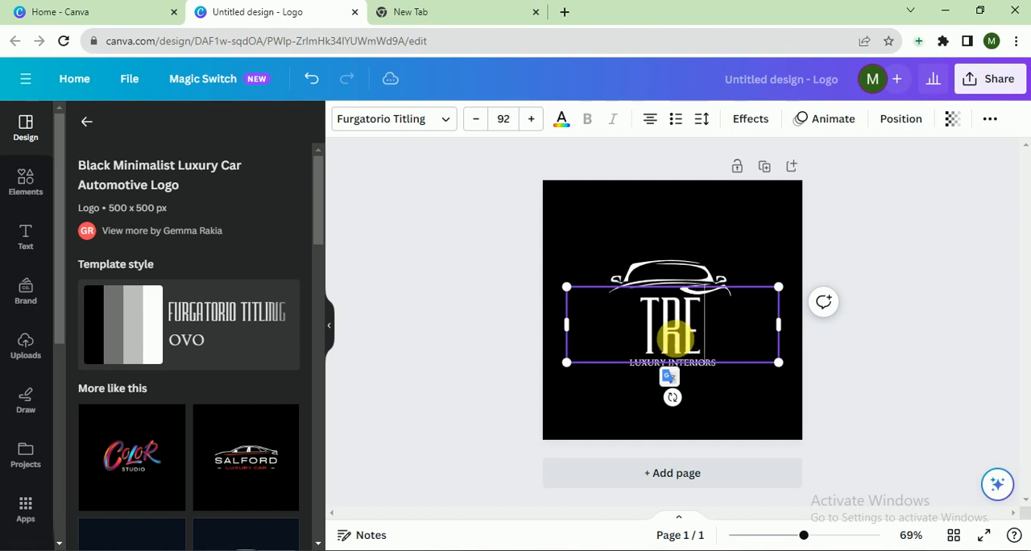
type("ASURE")
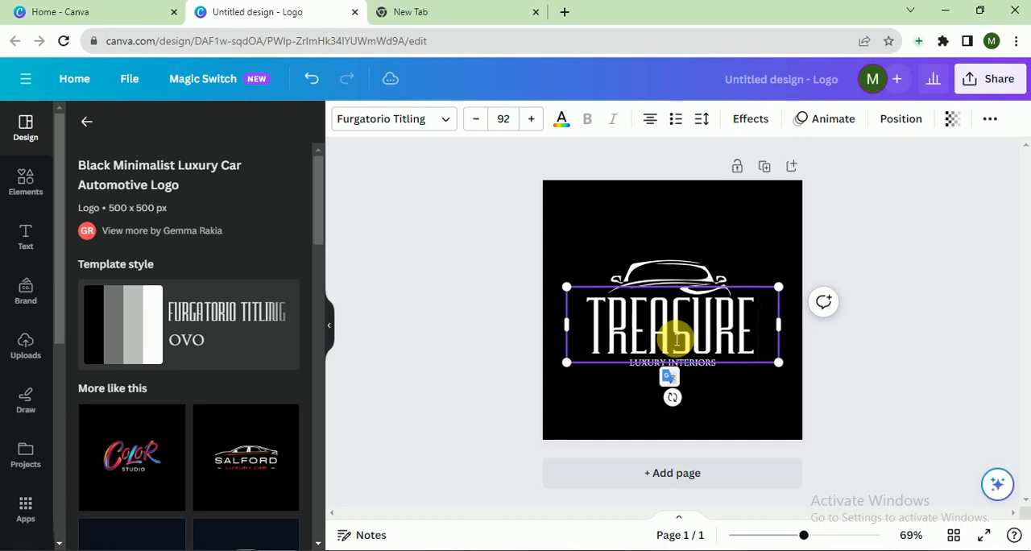
left_click(898, 368)
Replace the tagline under the title with LUXURY CARS
left_click(682, 364)
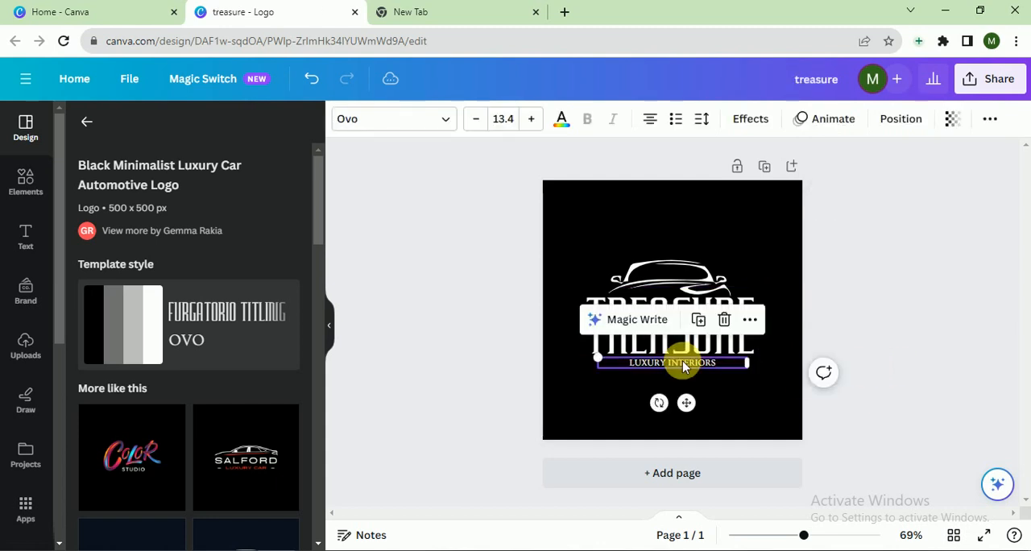
double_click(686, 365)
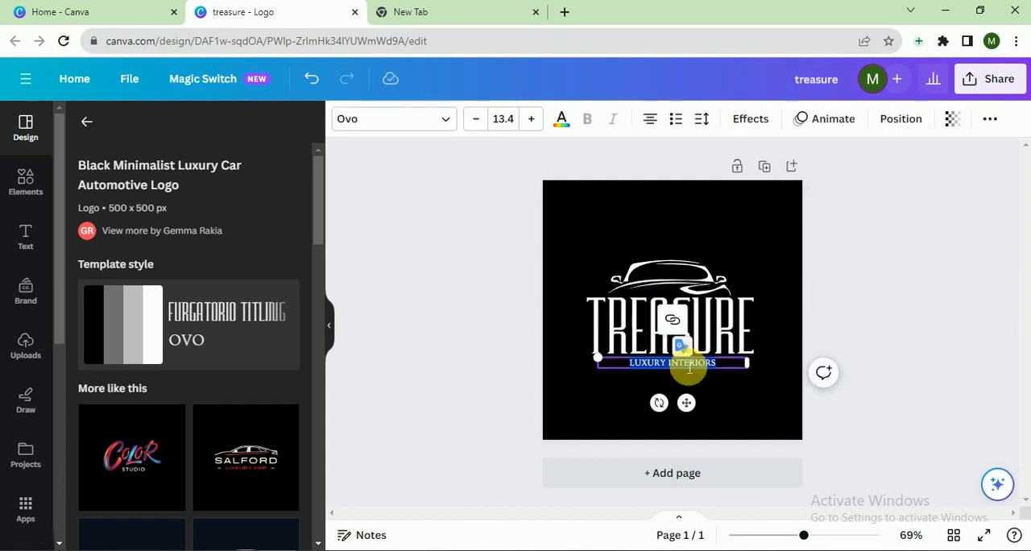
key("BackSpace")
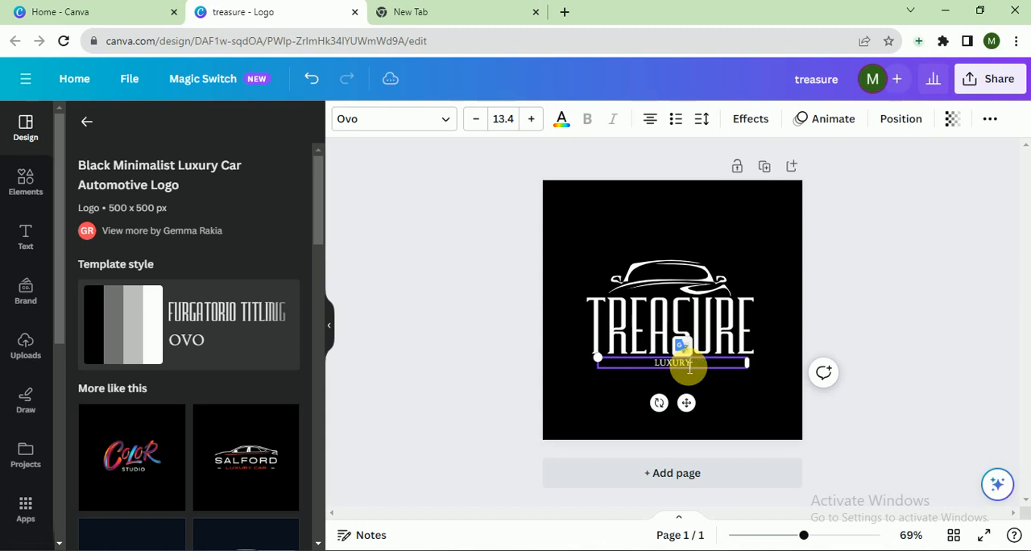
type("LUXURY CARS")
left_click(421, 288)
Select the car graphic, title and tagline together, enlarge them slightly and recentre them on the page
left_click_drag(571, 244, 803, 386)
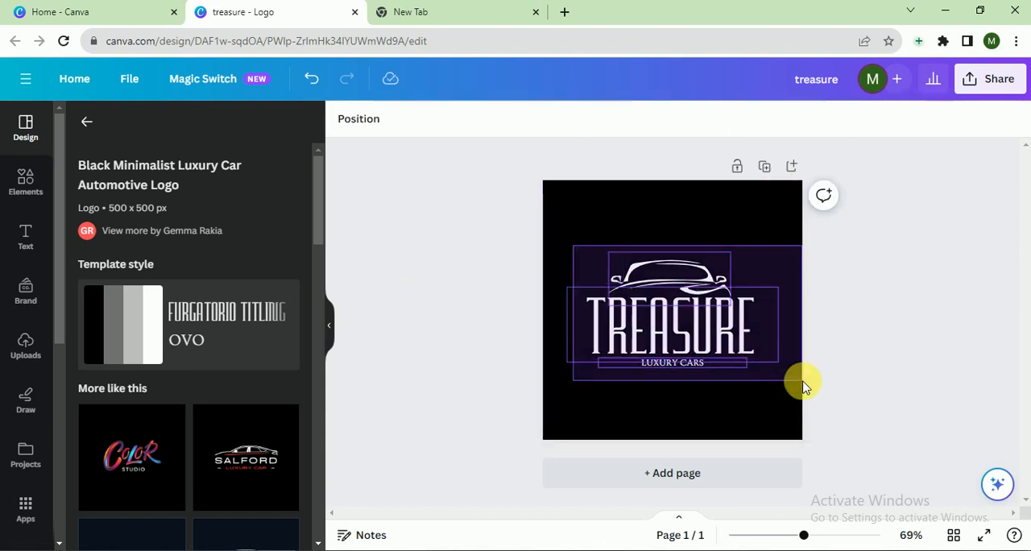
left_click_drag(566, 238, 549, 234)
left_click_drag(668, 306, 683, 308)
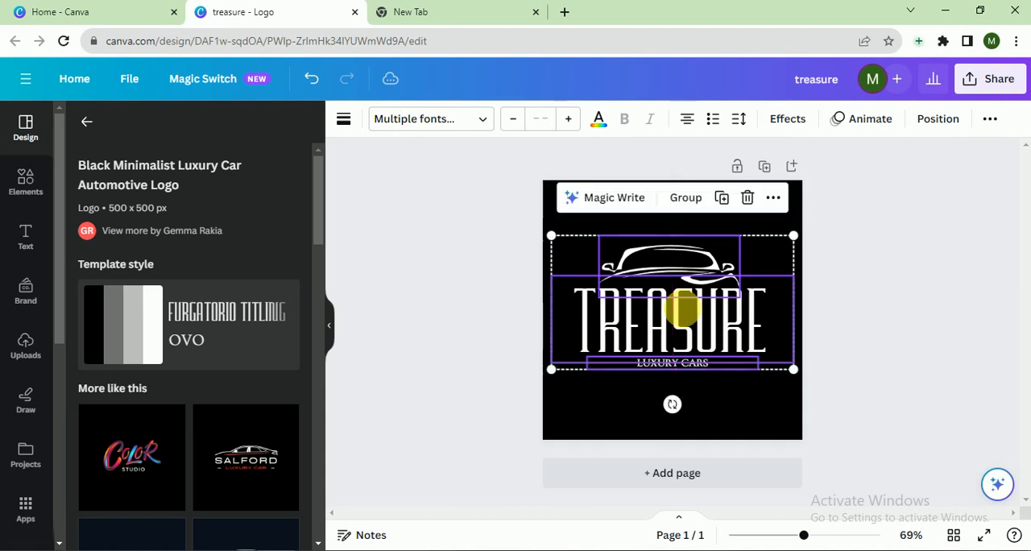
Recolour the TREASURE title and the LUXURY CARS tagline to the default solid yellow
left_click(599, 119)
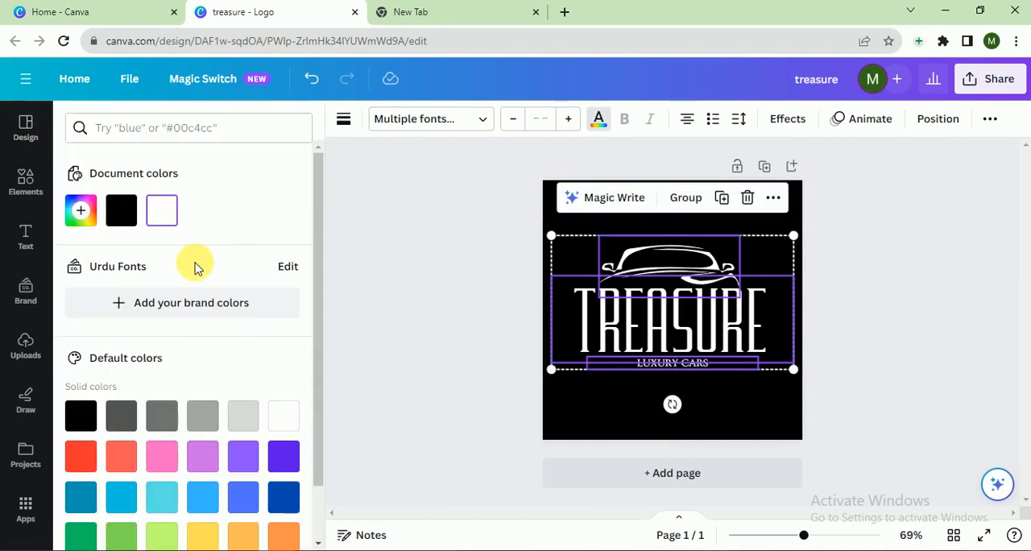
left_click(203, 535)
left_click(448, 388)
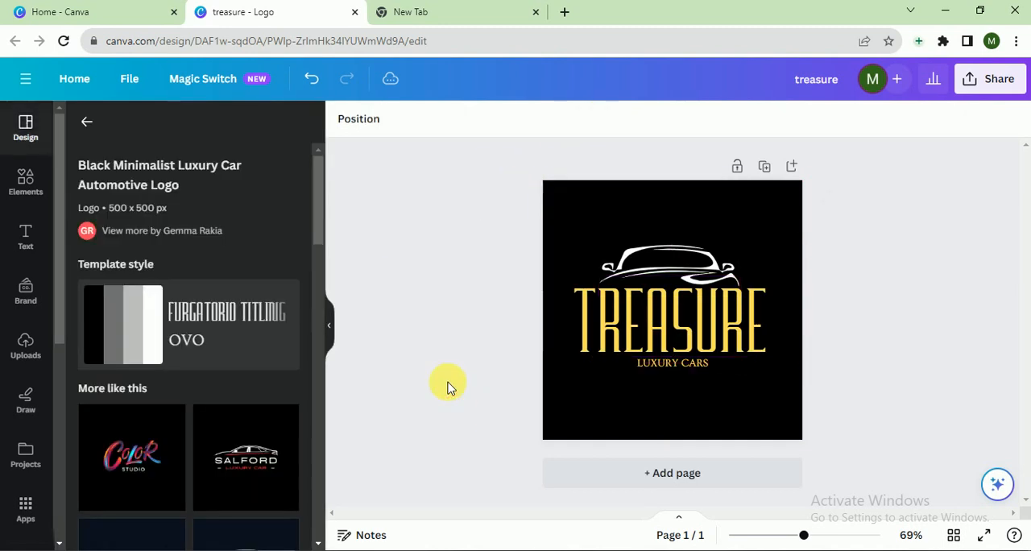
Recolour the car outline graphic with the same yellow from the document colours
left_click(679, 258)
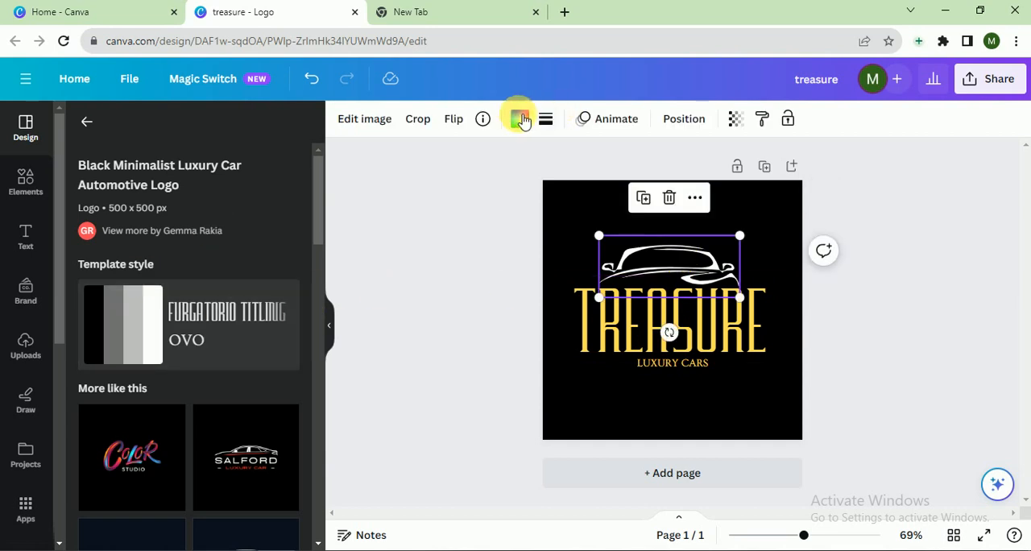
left_click(520, 119)
left_click(162, 211)
left_click(443, 345)
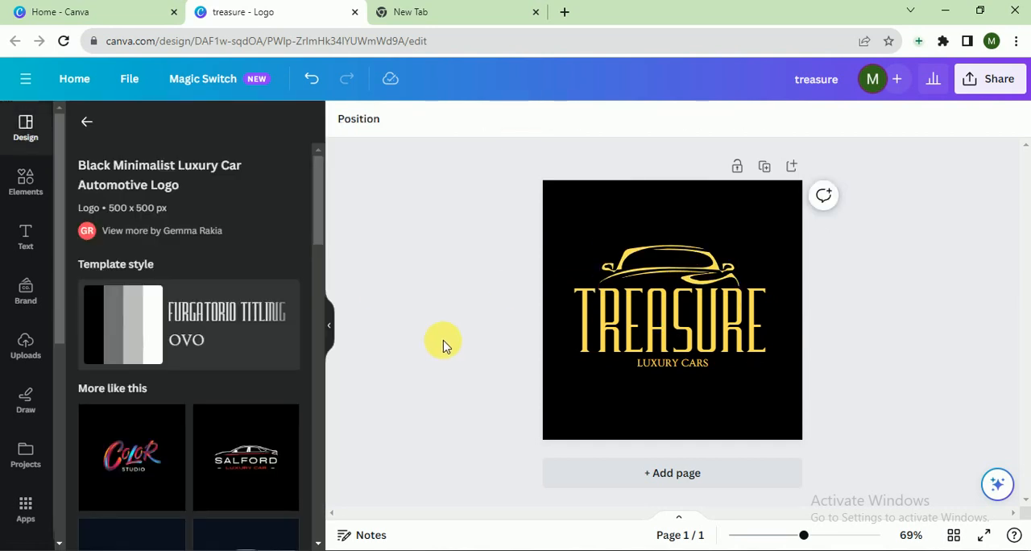
Try red and medium grey for the page background, and settle on the default dark grey
left_click(626, 429)
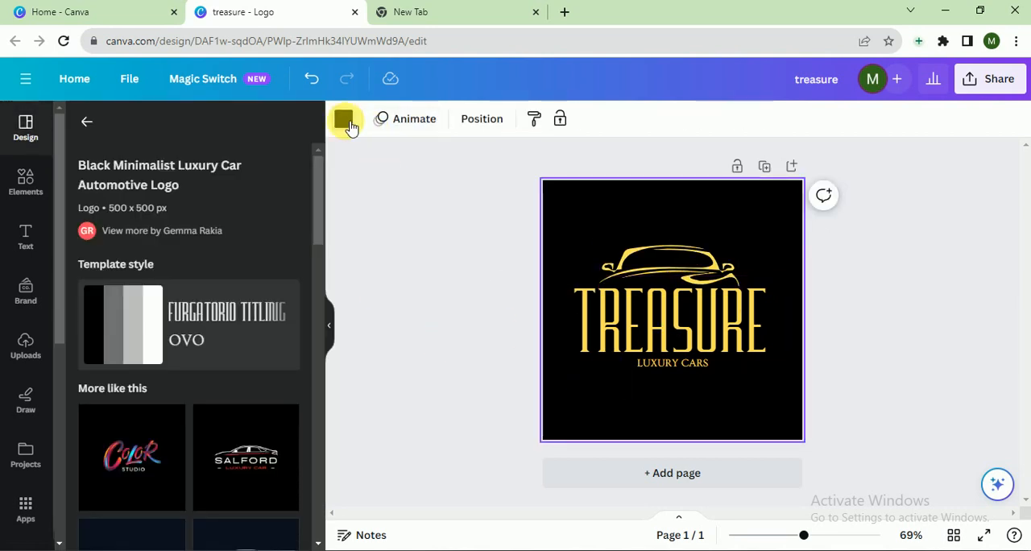
left_click(345, 121)
left_click(83, 451)
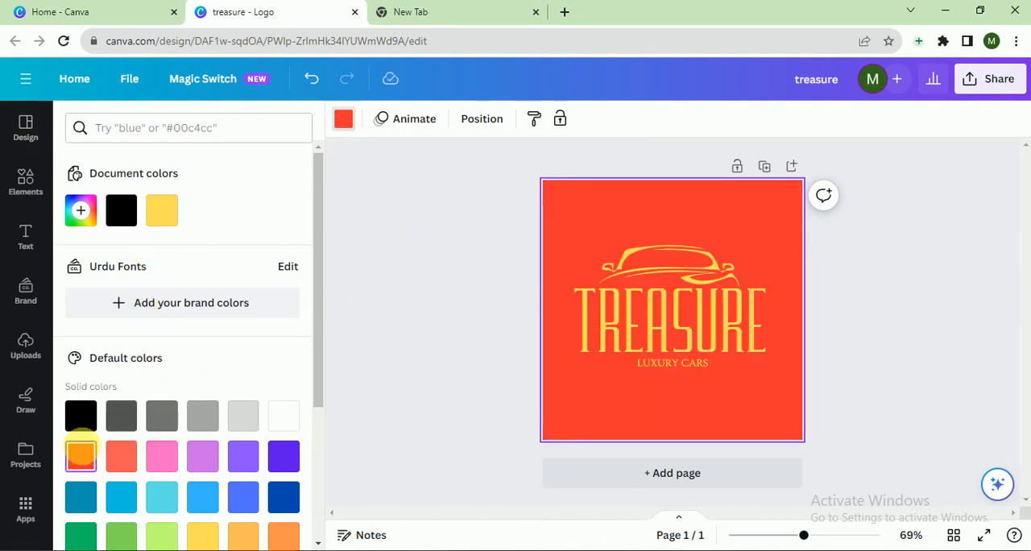
left_click(160, 416)
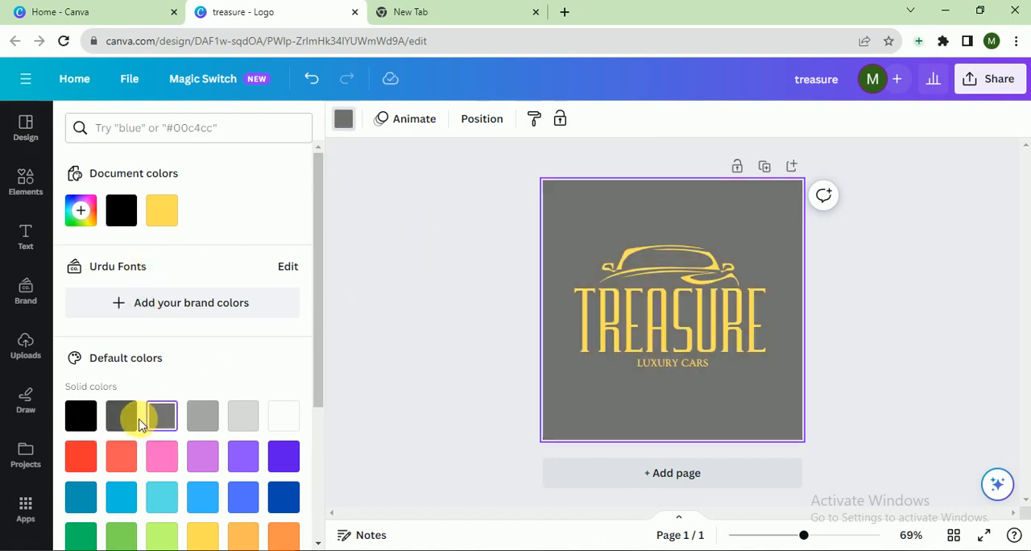
left_click(139, 425)
left_click(382, 299)
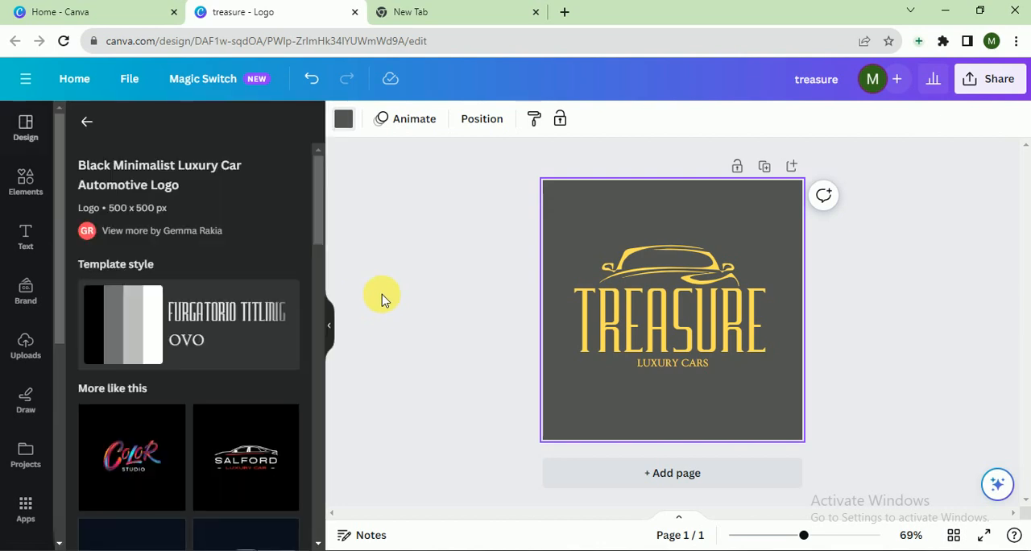
left_click(403, 300)
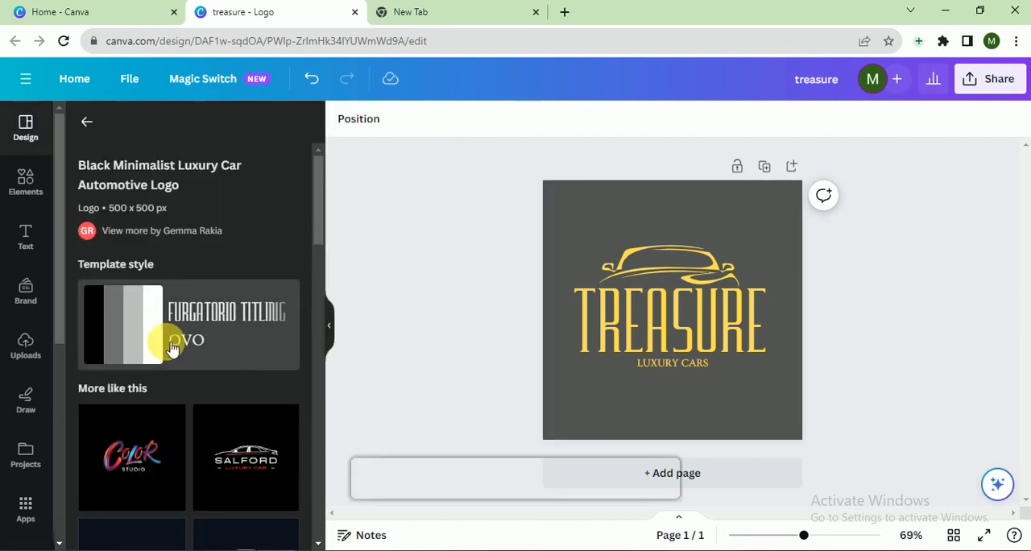
Search the elements library for "vintage" and browse only the graphics
left_click(44, 179)
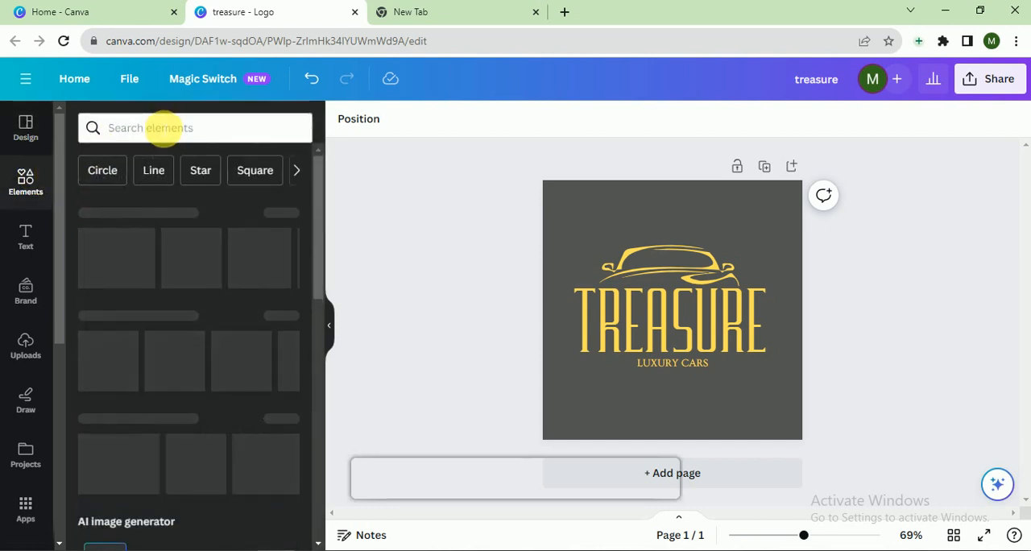
left_click(165, 128)
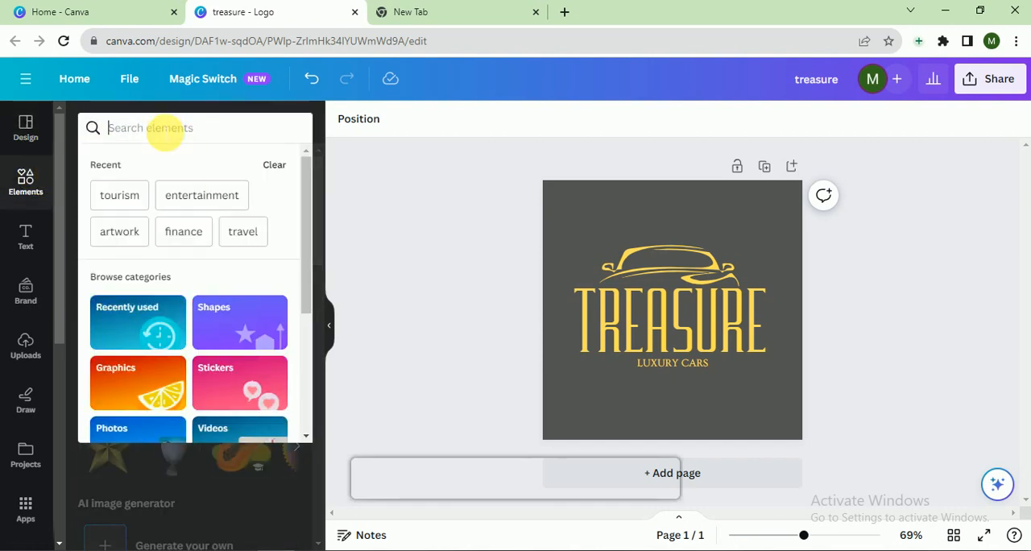
type("vintage")
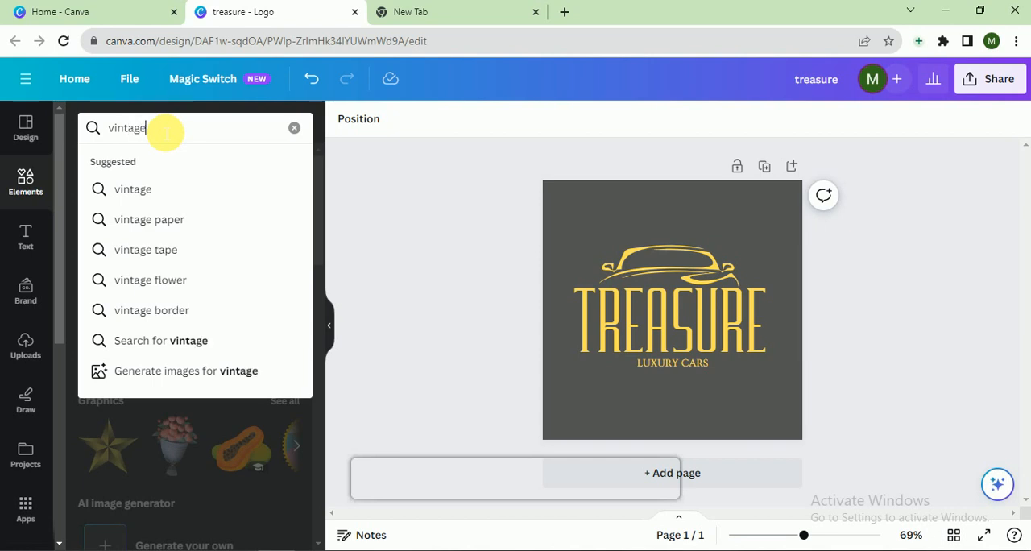
key("Return")
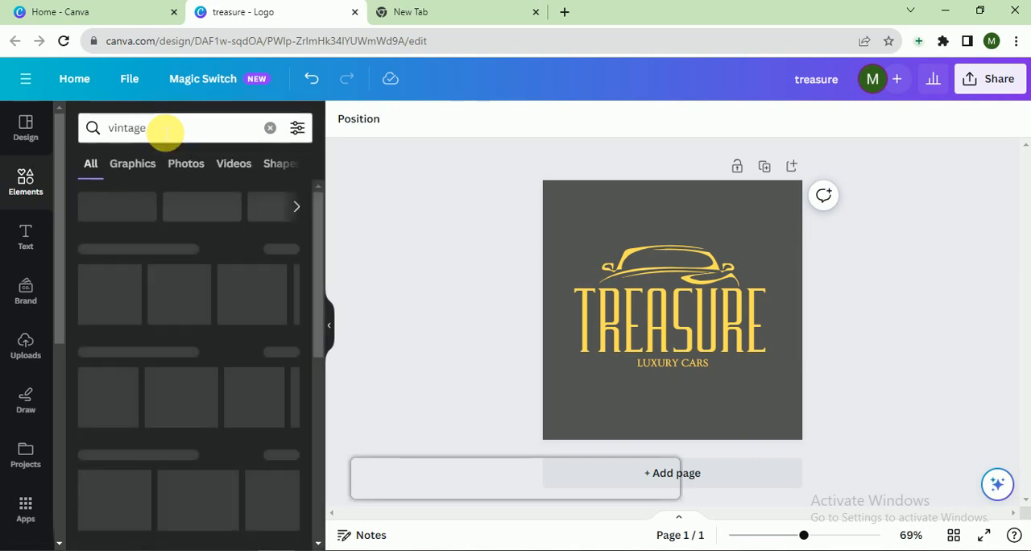
left_click(137, 165)
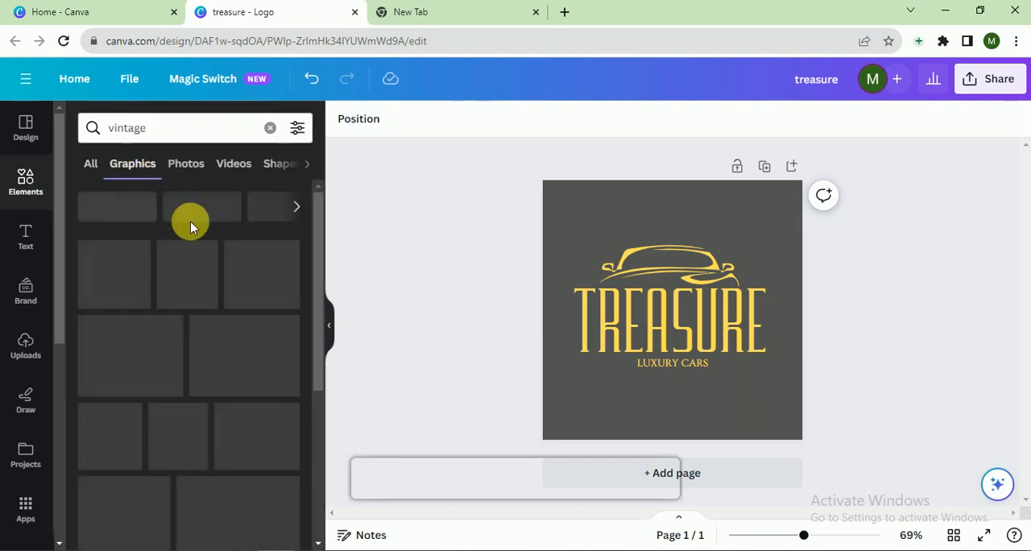
scroll(240, 269, "down", 1)
scroll(240, 269, "down", 2)
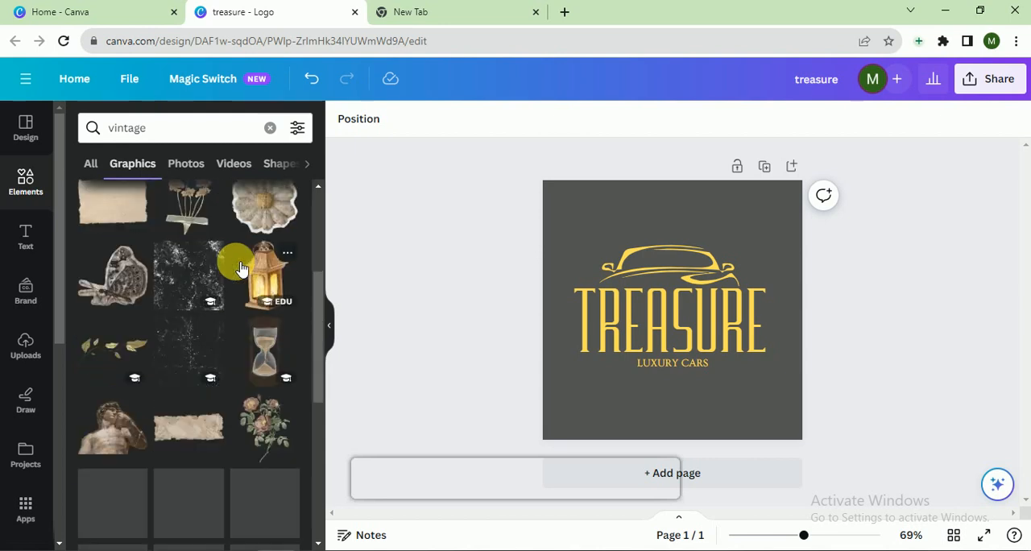
Refine the graphics search to "vintage car"
left_click(163, 136)
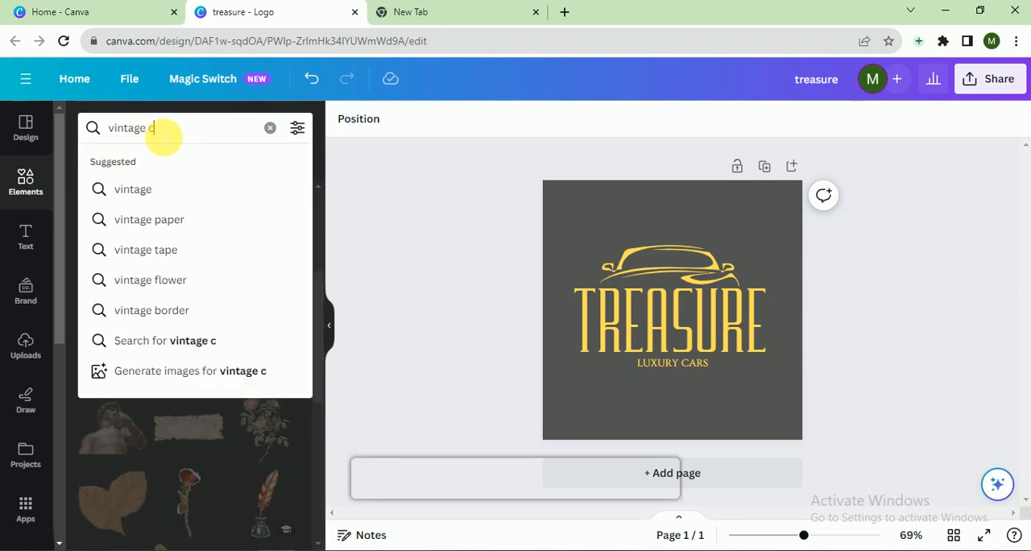
type("car")
key("Return")
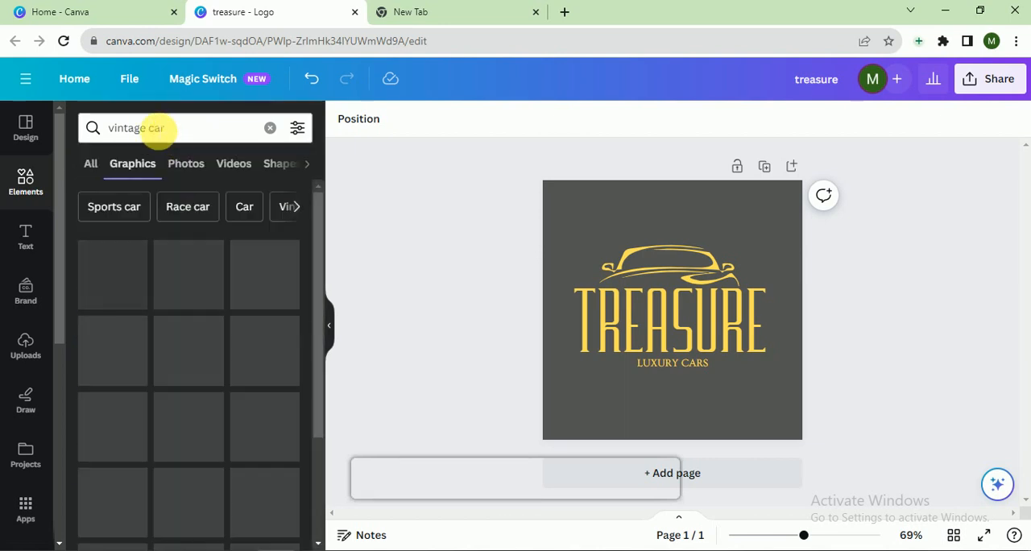
Try the cream vintage car graphic above the TREASURE title, and delete it from the page
scroll(189, 270, "down", 1)
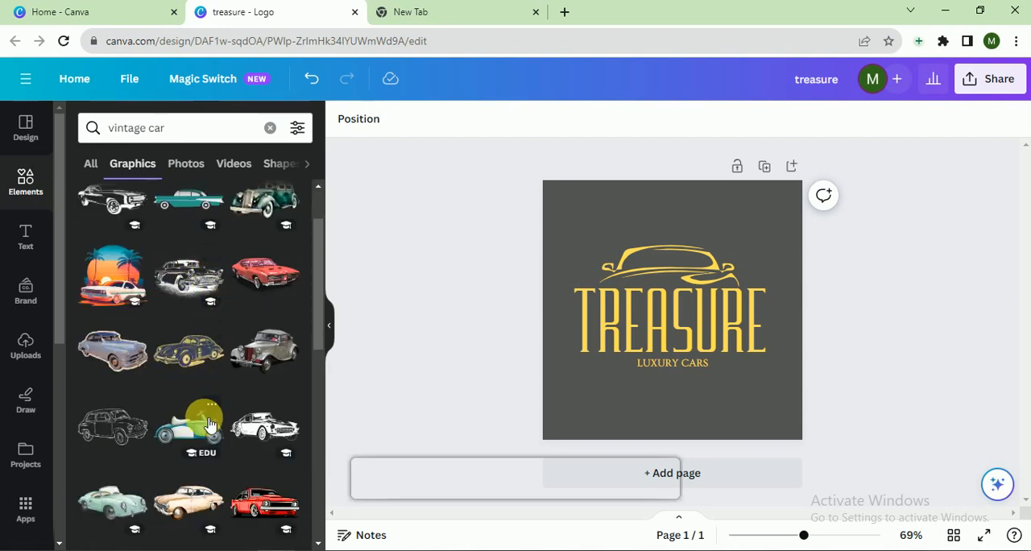
left_click(189, 503)
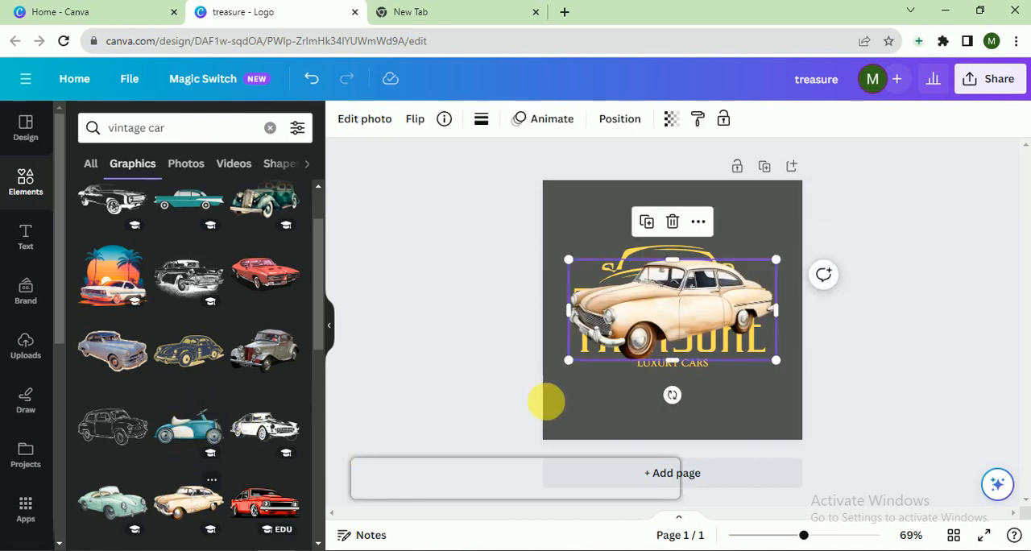
left_click_drag(711, 292, 704, 253)
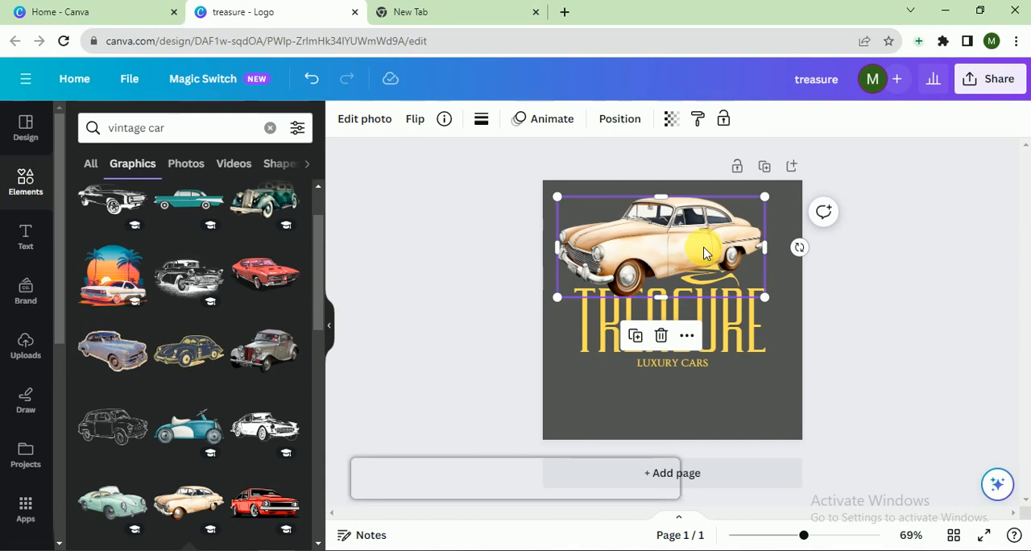
key("Delete")
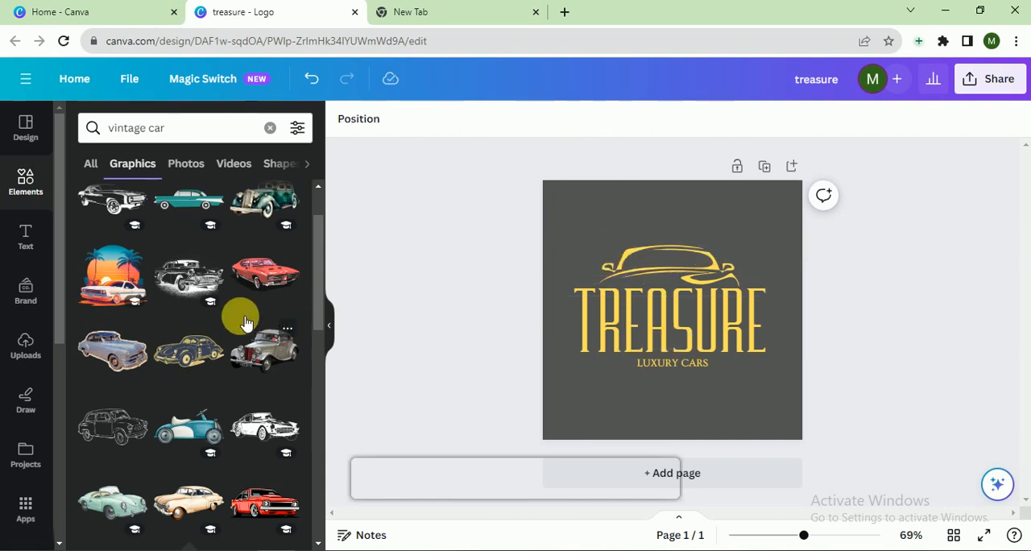
Try the teal and white vintage pedal car graphic over the logo, and delete it
left_click(188, 427)
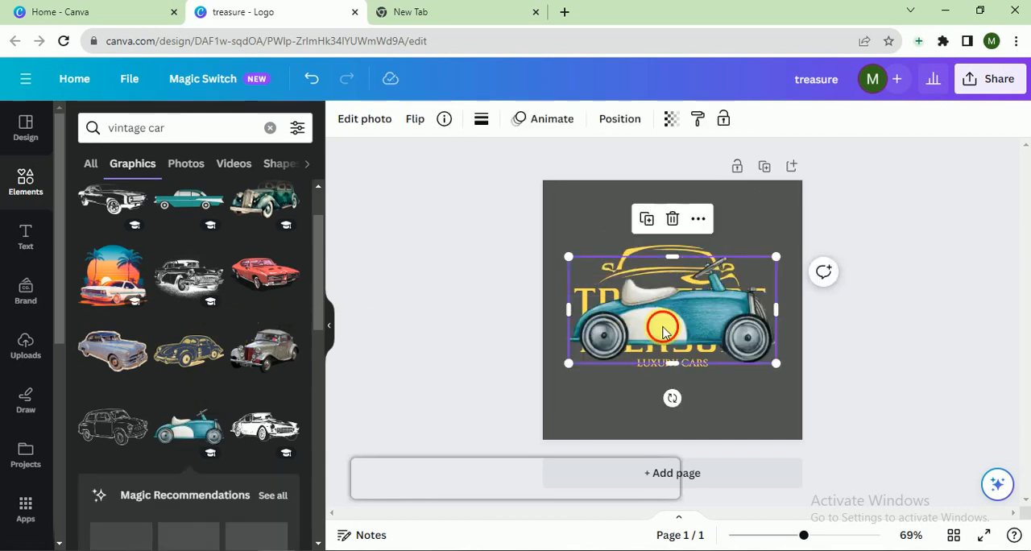
left_click_drag(664, 330, 707, 279)
key("Delete")
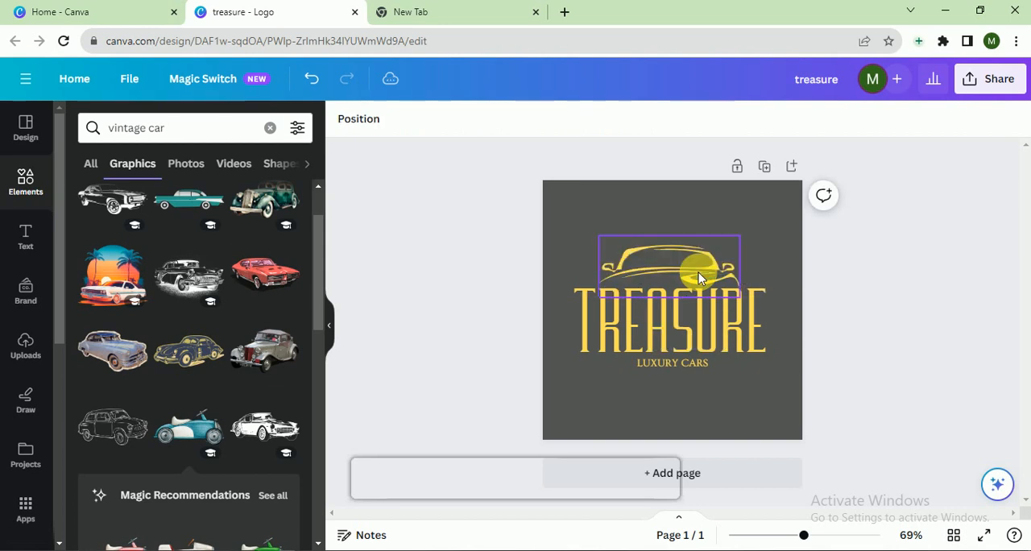